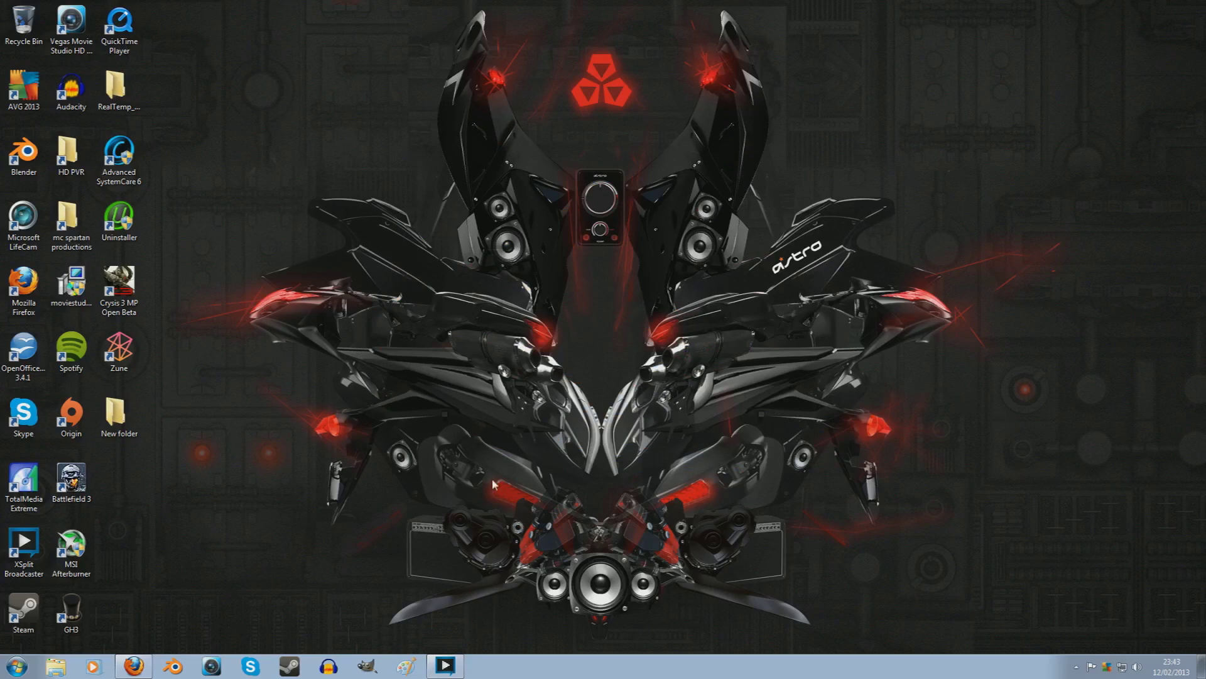
Step: Save the PC (32-bit) ASTRO_Device_Manager-Win.zip from the Astro firmware page
{"action": "left_click", "coordinate": [151, 659]}
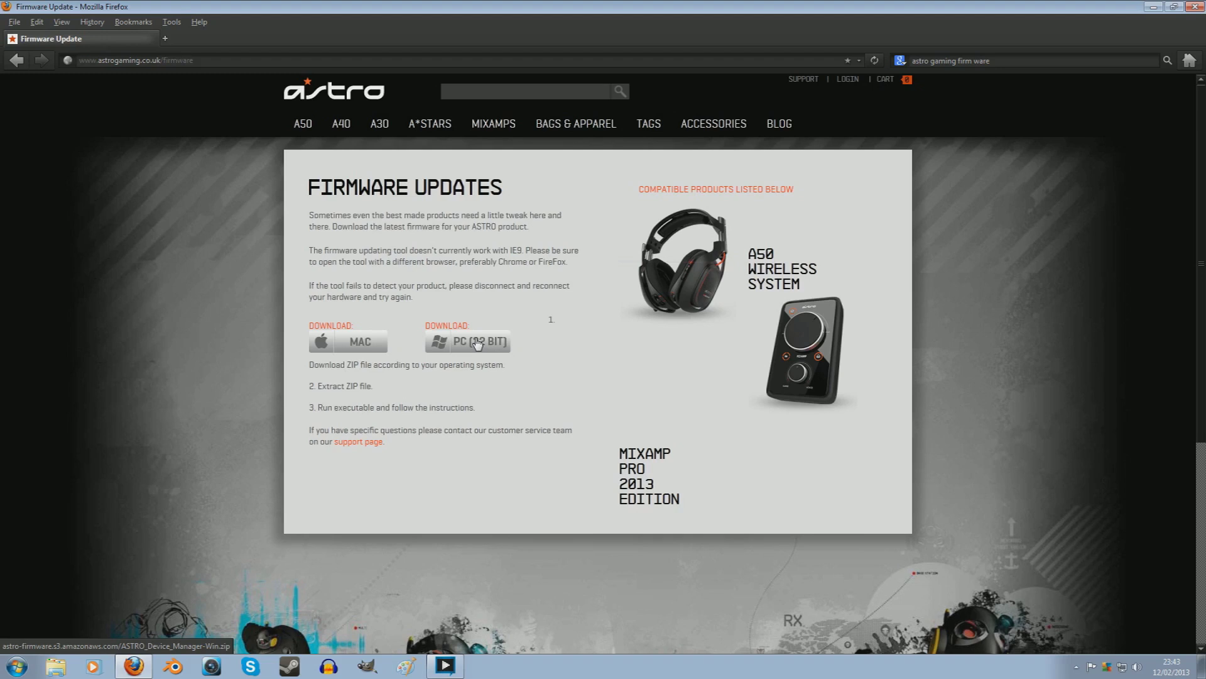
{"action": "left_click", "coordinate": [478, 343]}
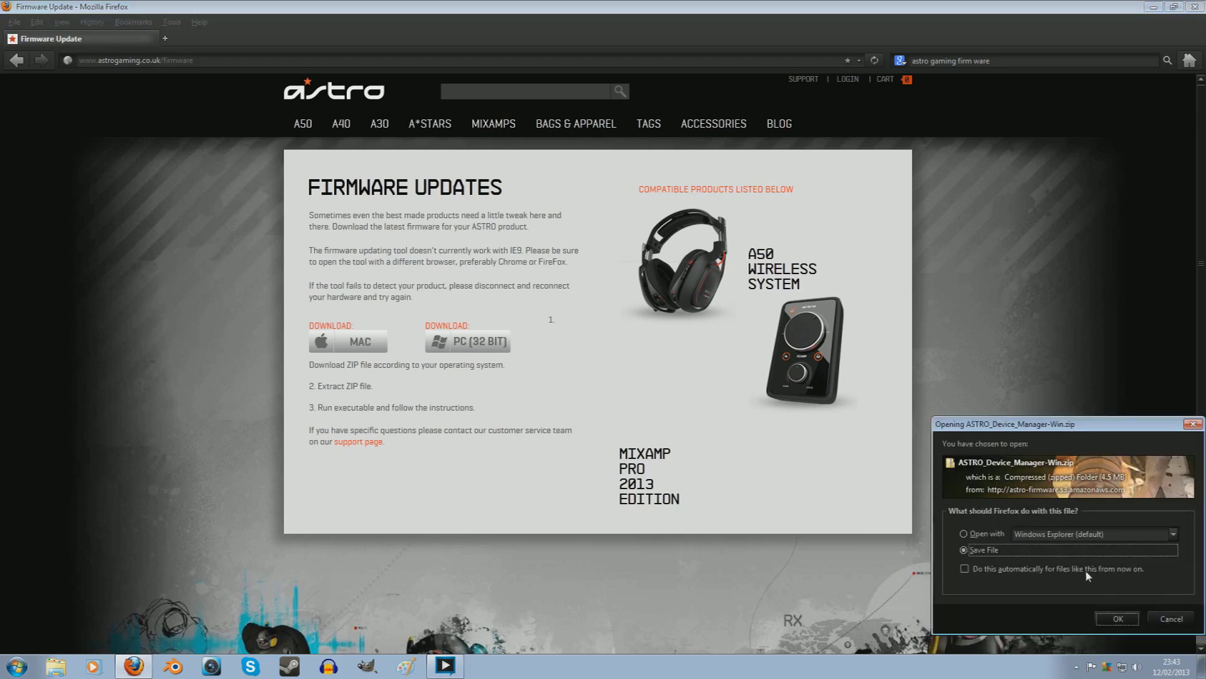
{"action": "left_click", "coordinate": [1116, 619]}
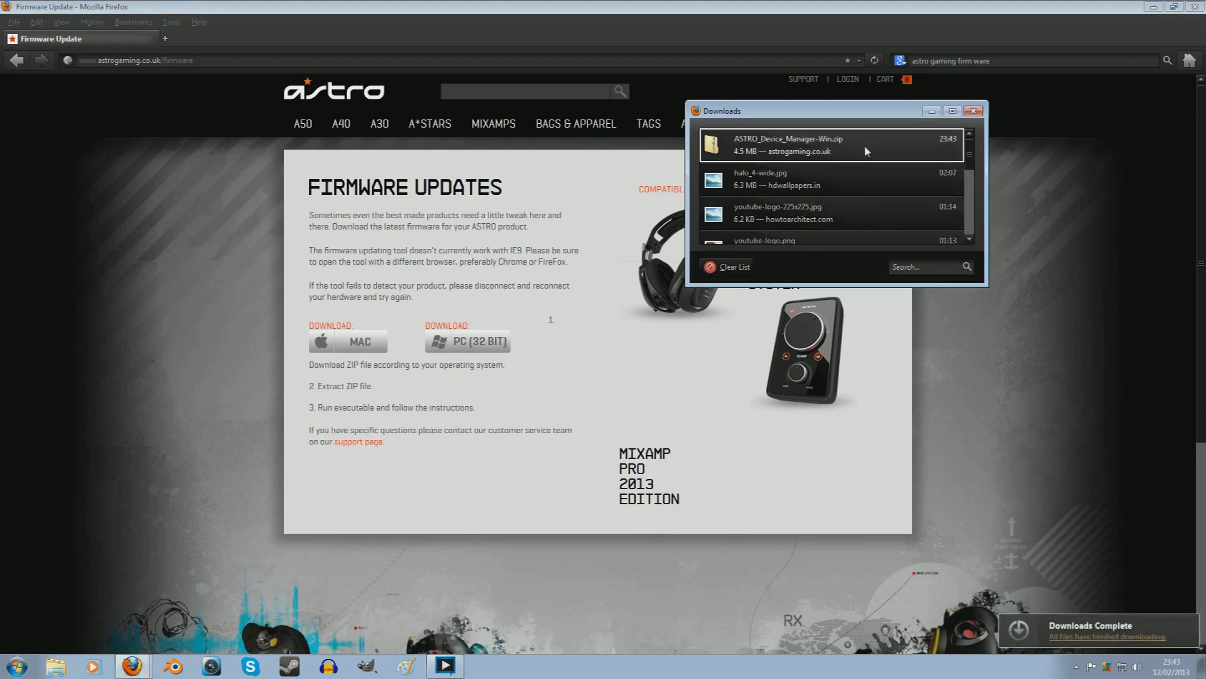
Step: Launch ASTRO_Device_Manager-Win from the downloaded zip, allowing it past the security warning
{"action": "double_click", "coordinate": [865, 145]}
{"action": "double_click", "coordinate": [729, 245]}
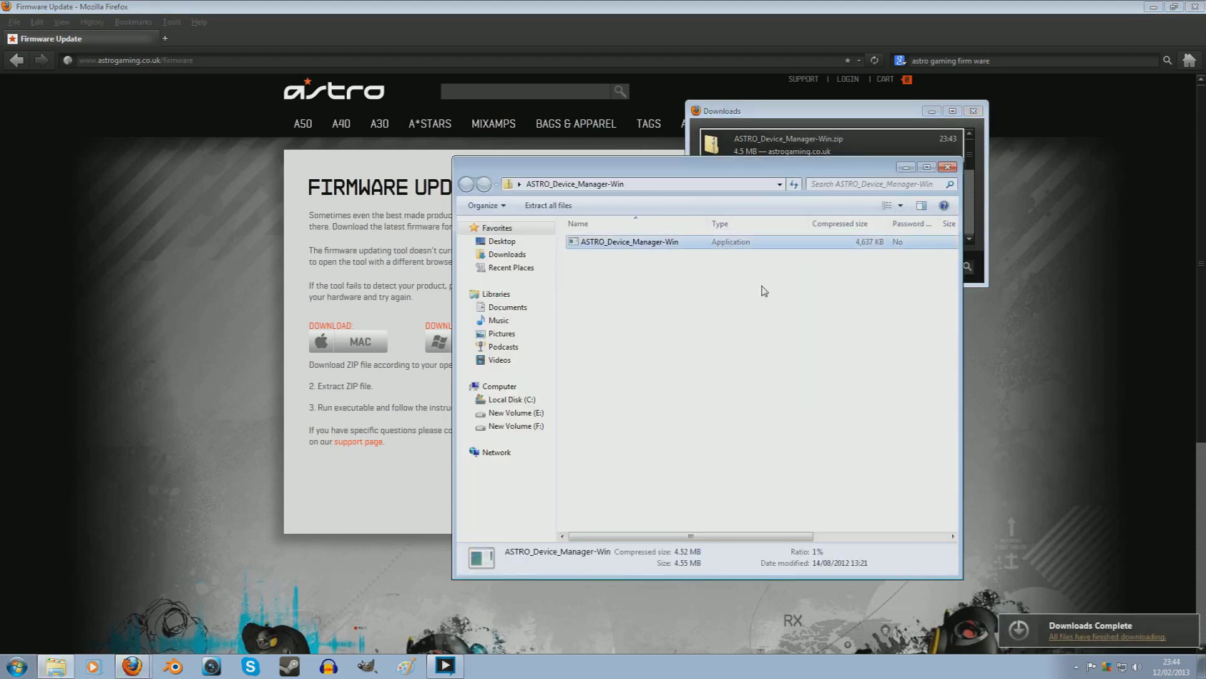
{"action": "left_click", "coordinate": [648, 356]}
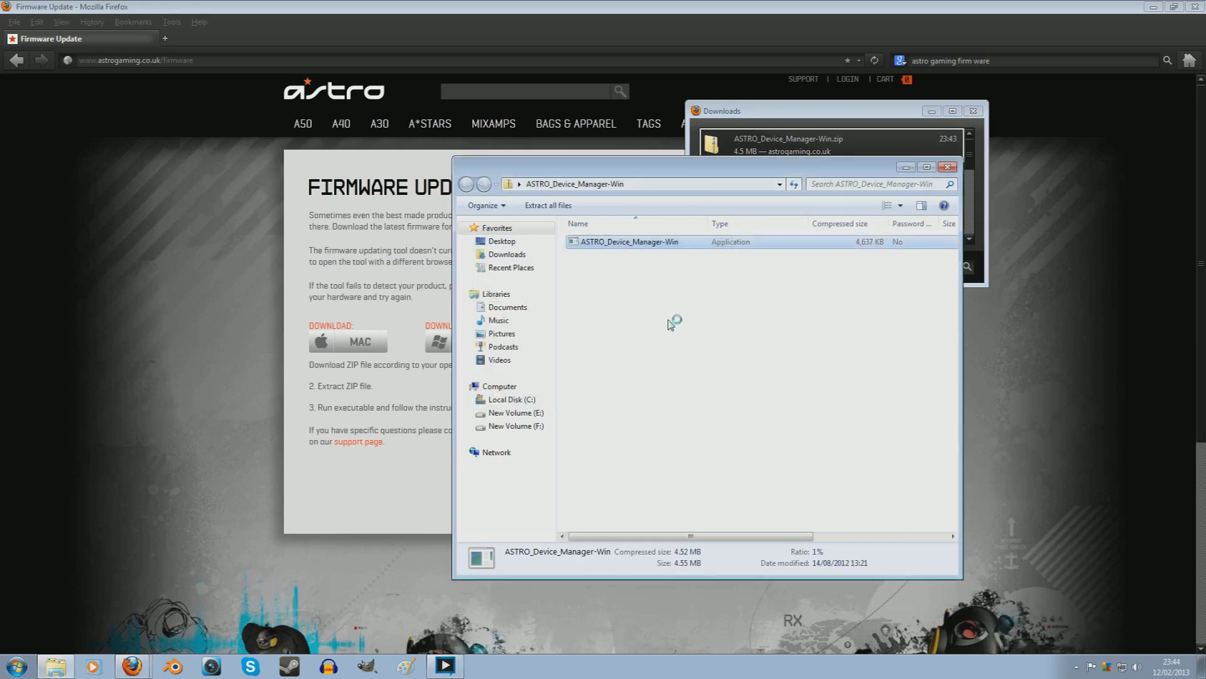
{"action": "left_click", "coordinate": [906, 167]}
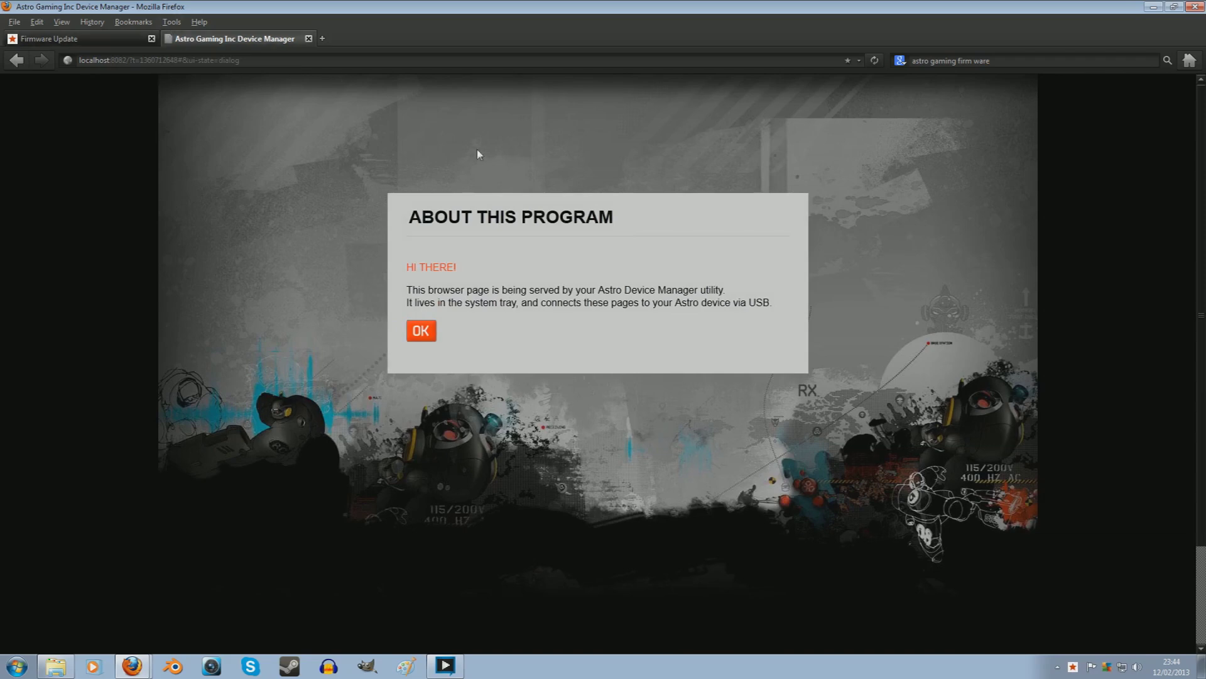
Step: Dismiss the About note and open the MA3 MixAmp's firmware update details
{"action": "left_click", "coordinate": [427, 344]}
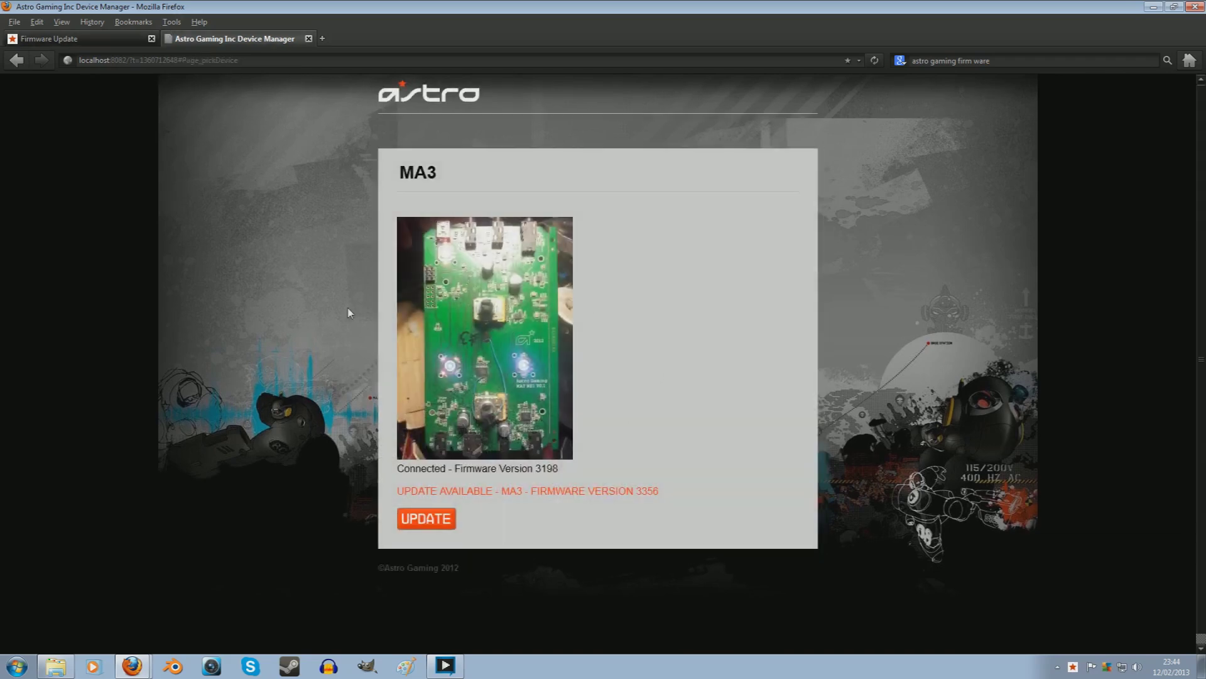
{"action": "left_click", "coordinate": [430, 524]}
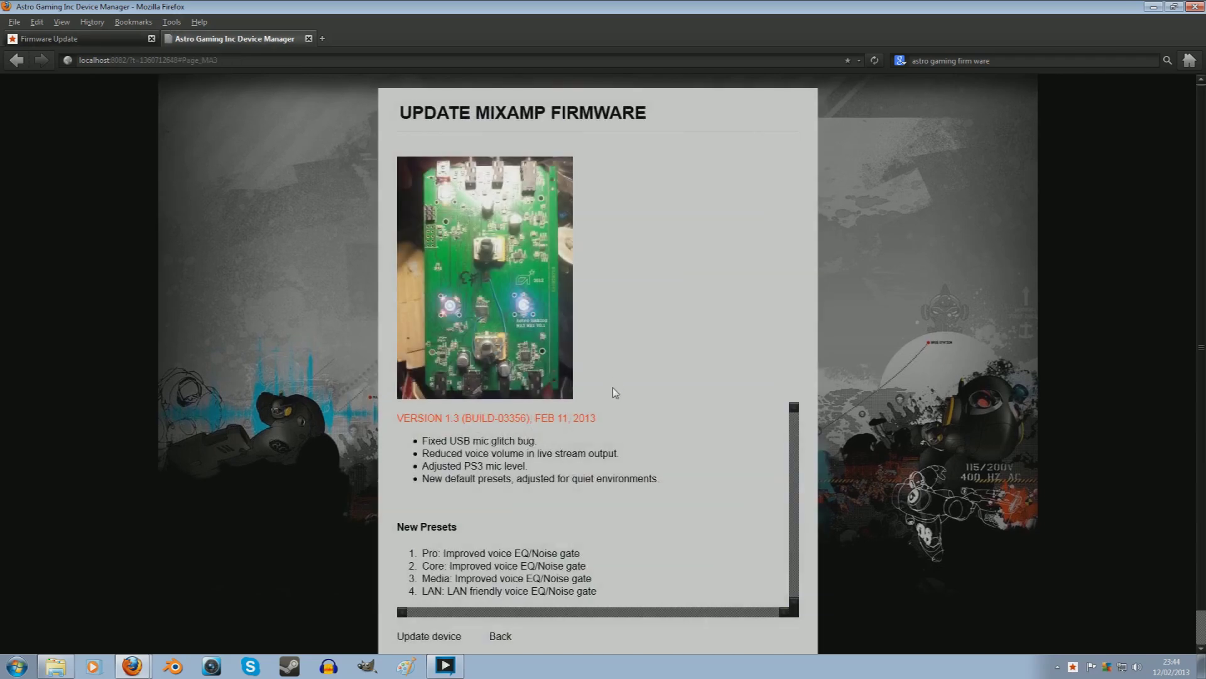
{"action": "scroll", "coordinate": [613, 390], "scroll_direction": "down", "scroll_amount": 1}
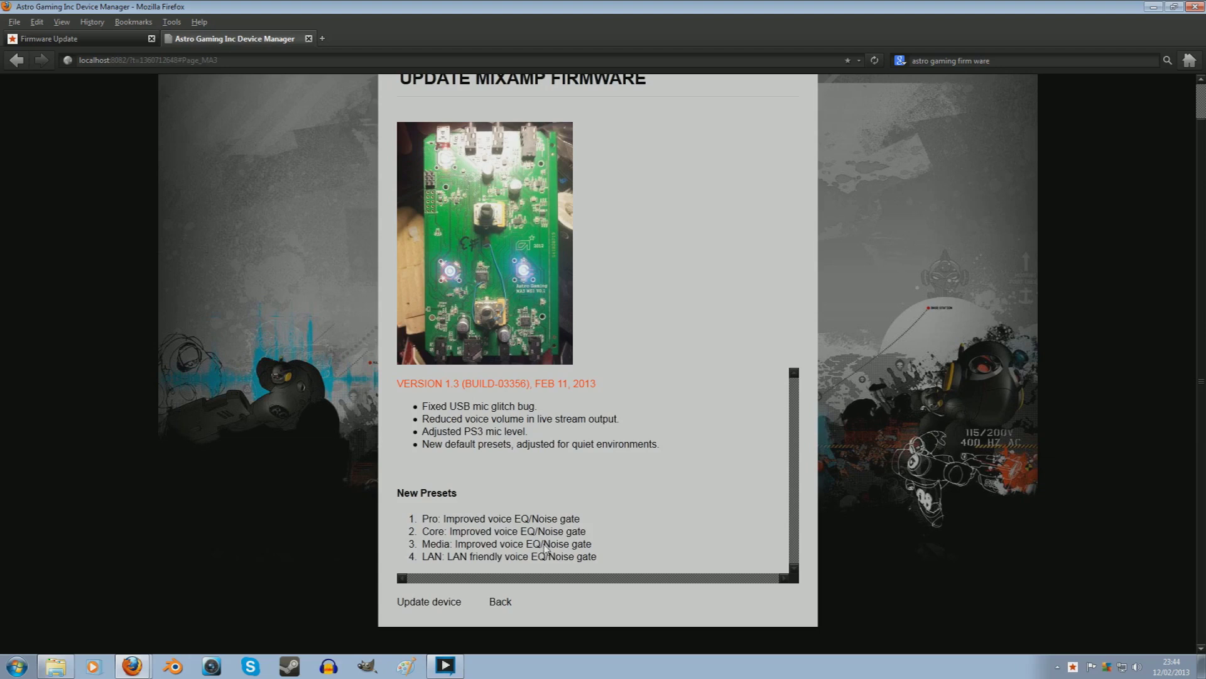
Step: Start flashing firmware version 1.3 to the MixAmp until it completes
{"action": "left_click", "coordinate": [427, 602]}
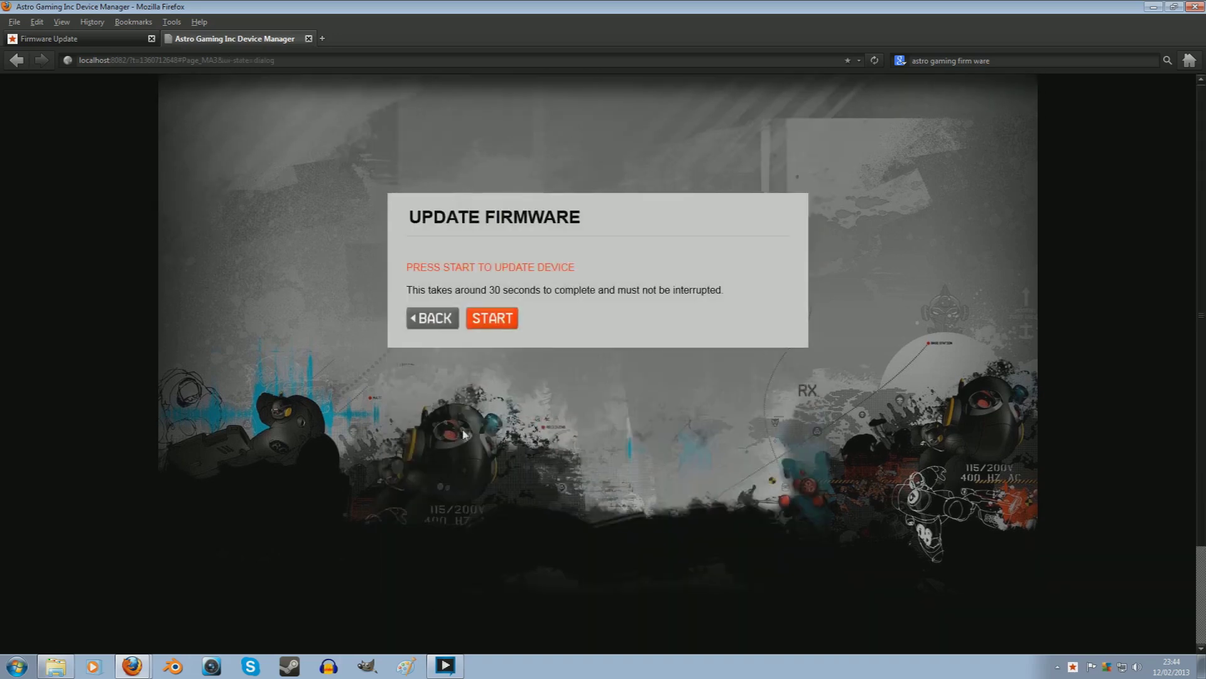
{"action": "left_click", "coordinate": [492, 318]}
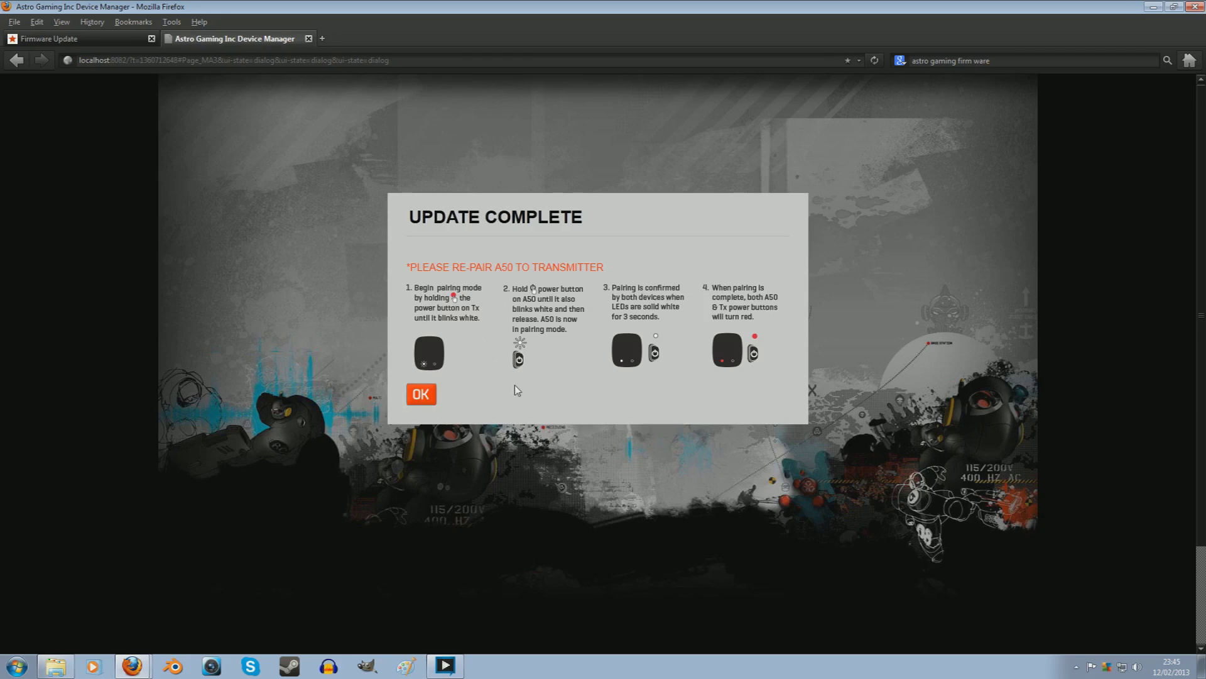
Step: Dismiss Update Complete and recheck the MA3 update page showing firmware 3356 up to date
{"action": "left_click", "coordinate": [432, 395]}
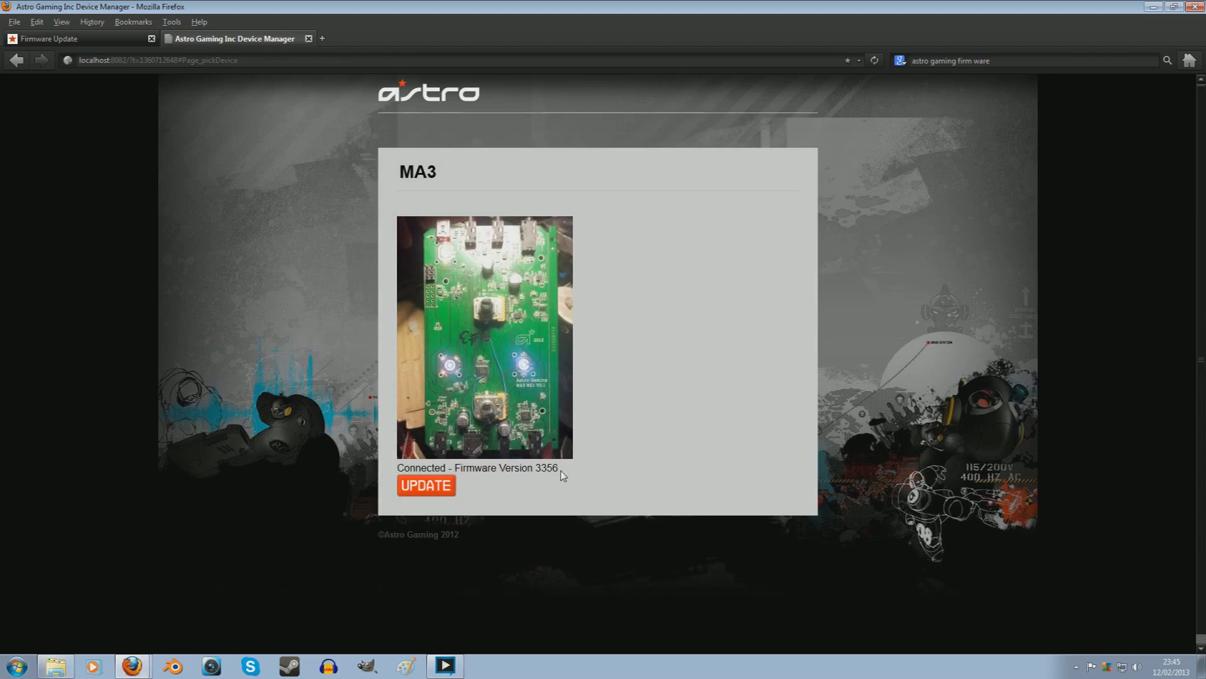
{"action": "left_click", "coordinate": [460, 487]}
{"action": "scroll", "coordinate": [533, 471], "scroll_direction": "down", "scroll_amount": 1}
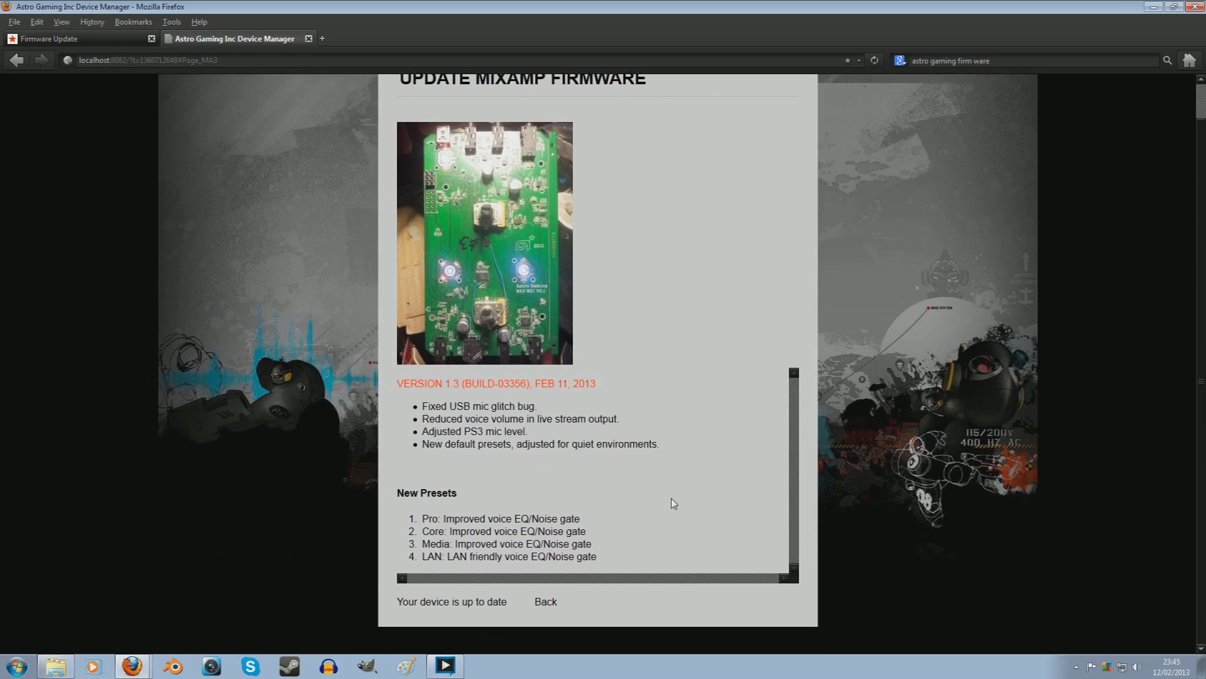
{"action": "scroll", "coordinate": [545, 361], "scroll_direction": "up", "scroll_amount": 1}
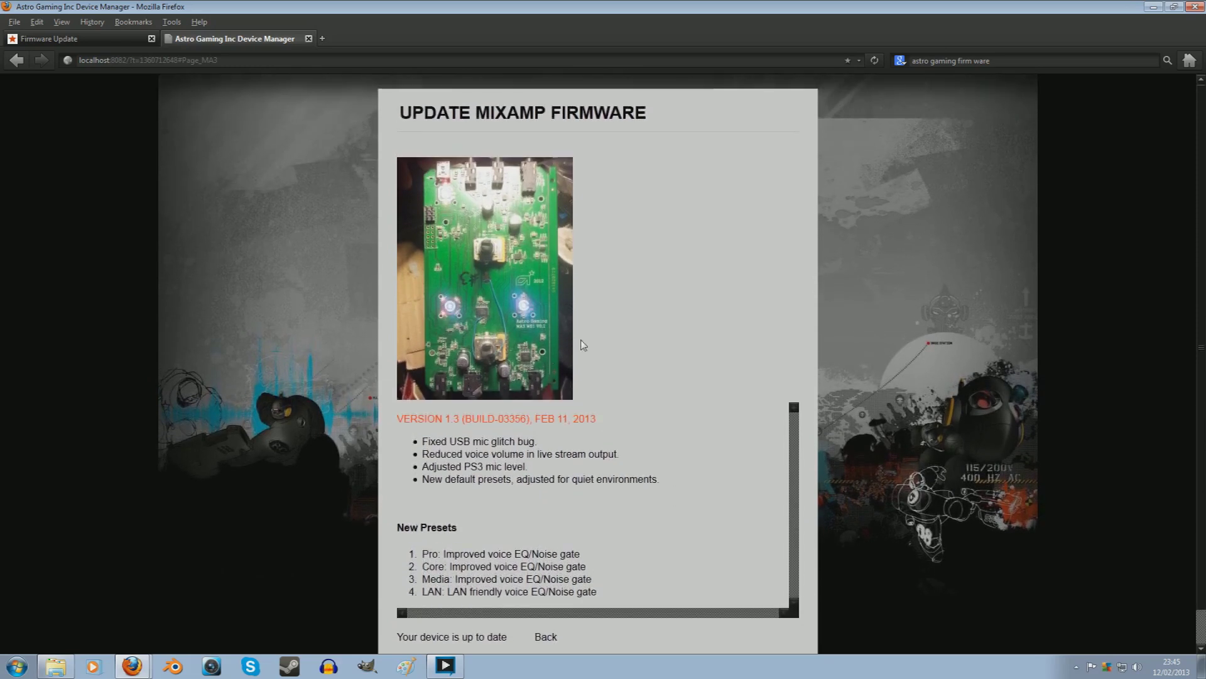